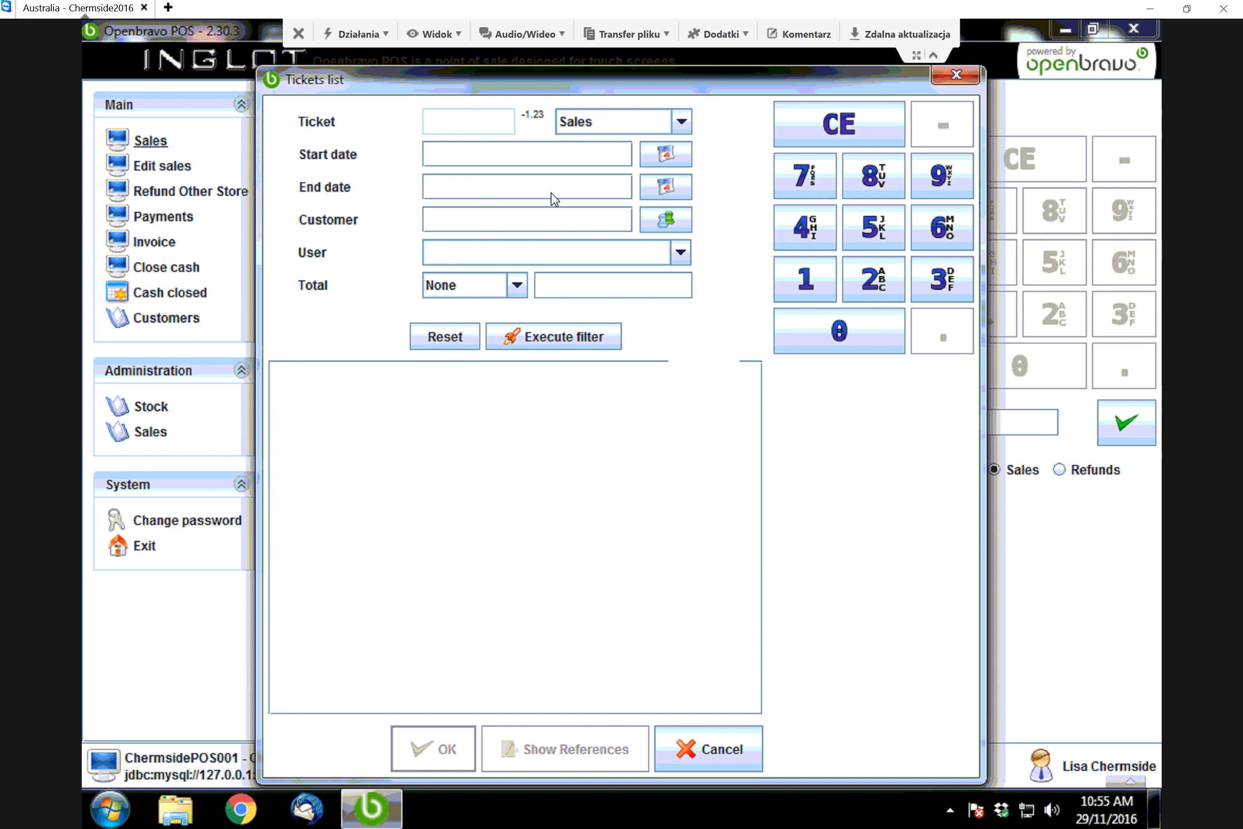
left_click(677, 183)
left_click(659, 227)
left_click(534, 194)
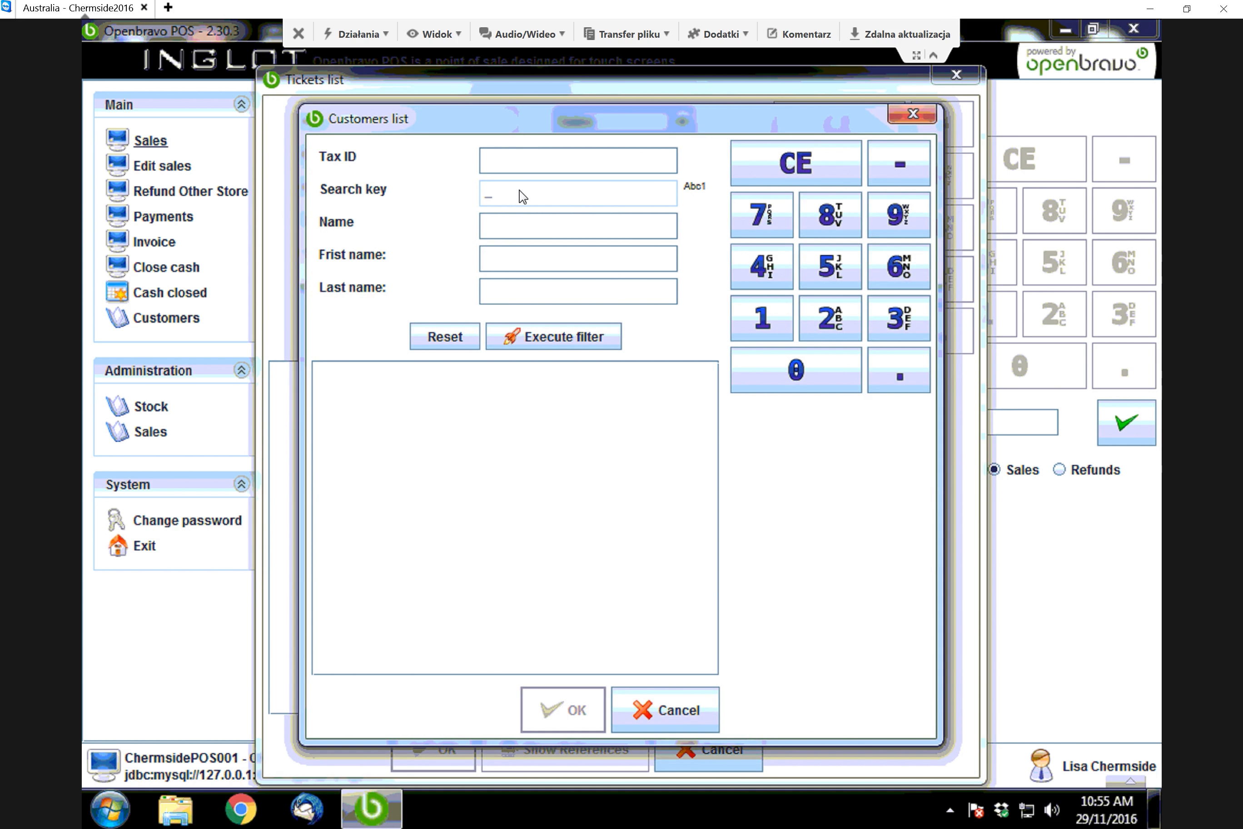
left_click(911, 114)
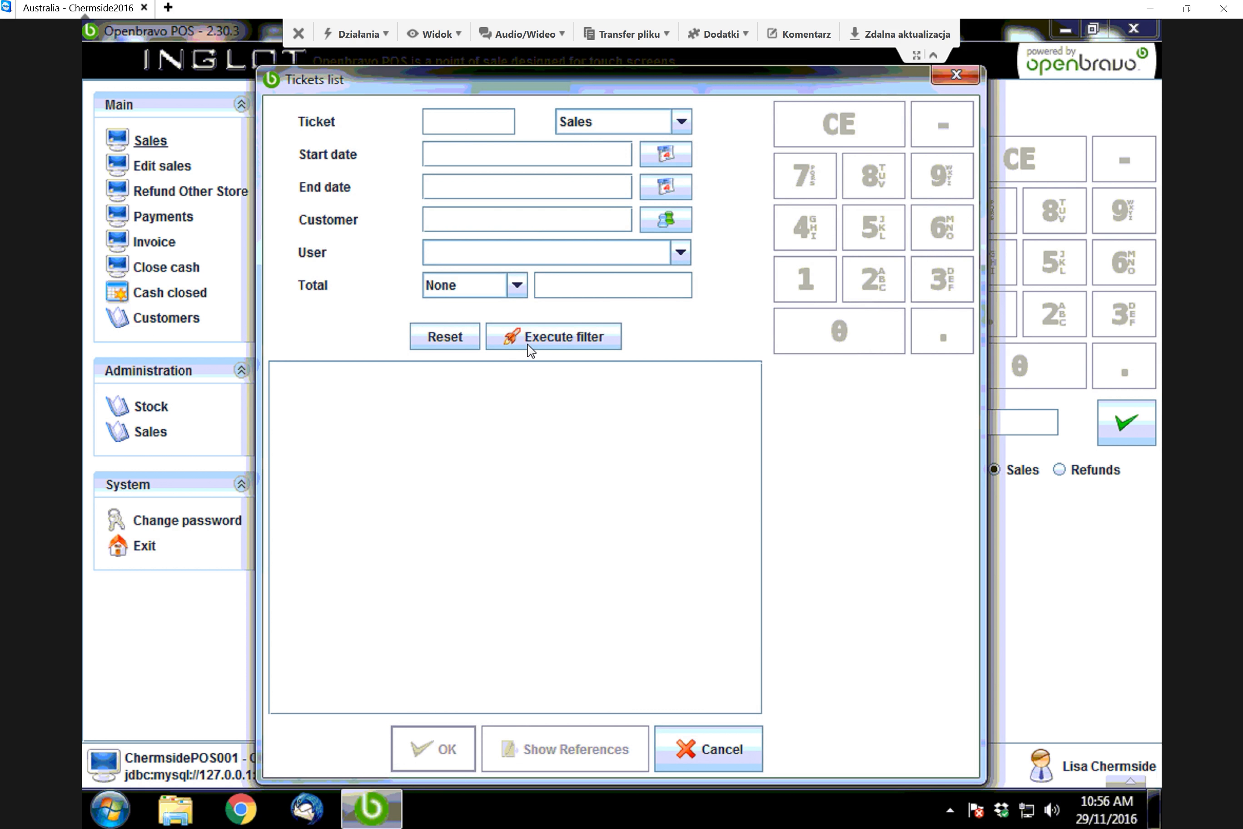
Step: List all sales tickets without filters and open ticket 876 from 28/11/2016 to view its itemised receipt
left_click(592, 345)
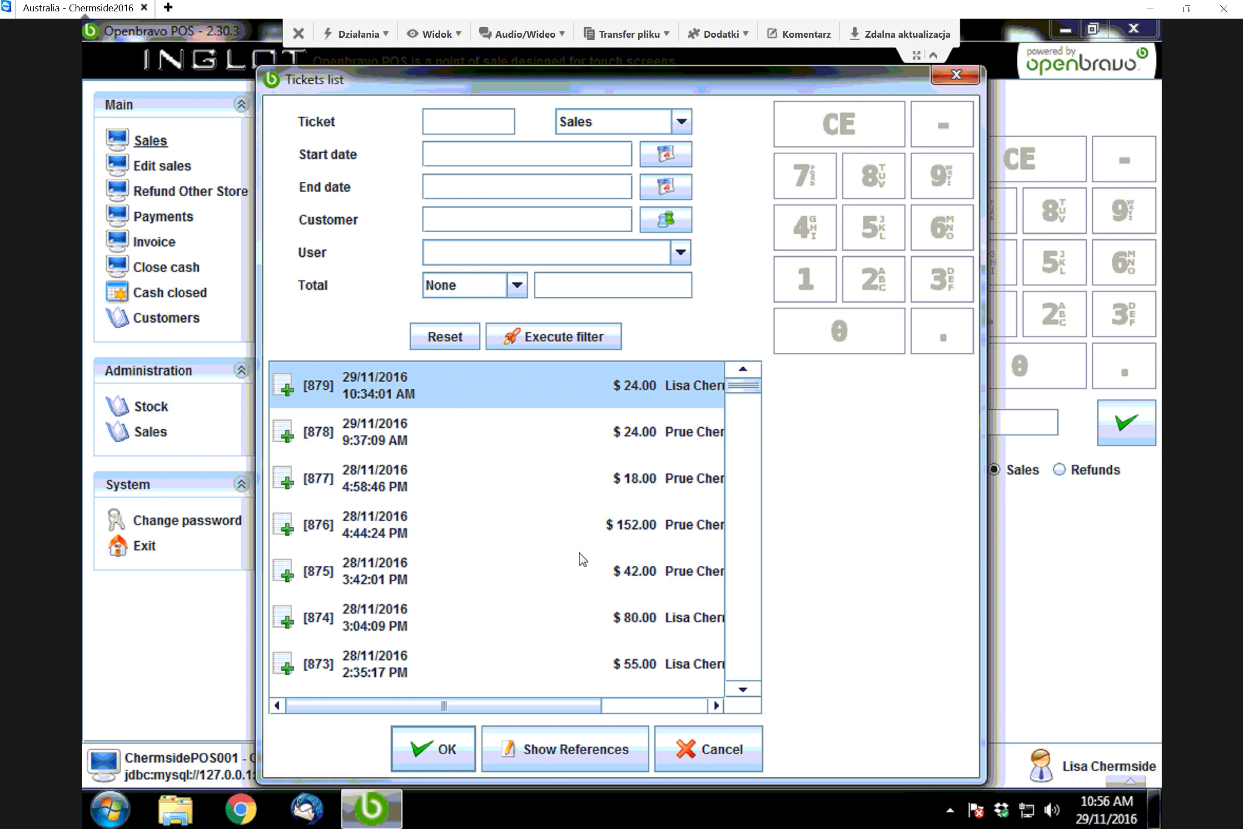
left_click(560, 526)
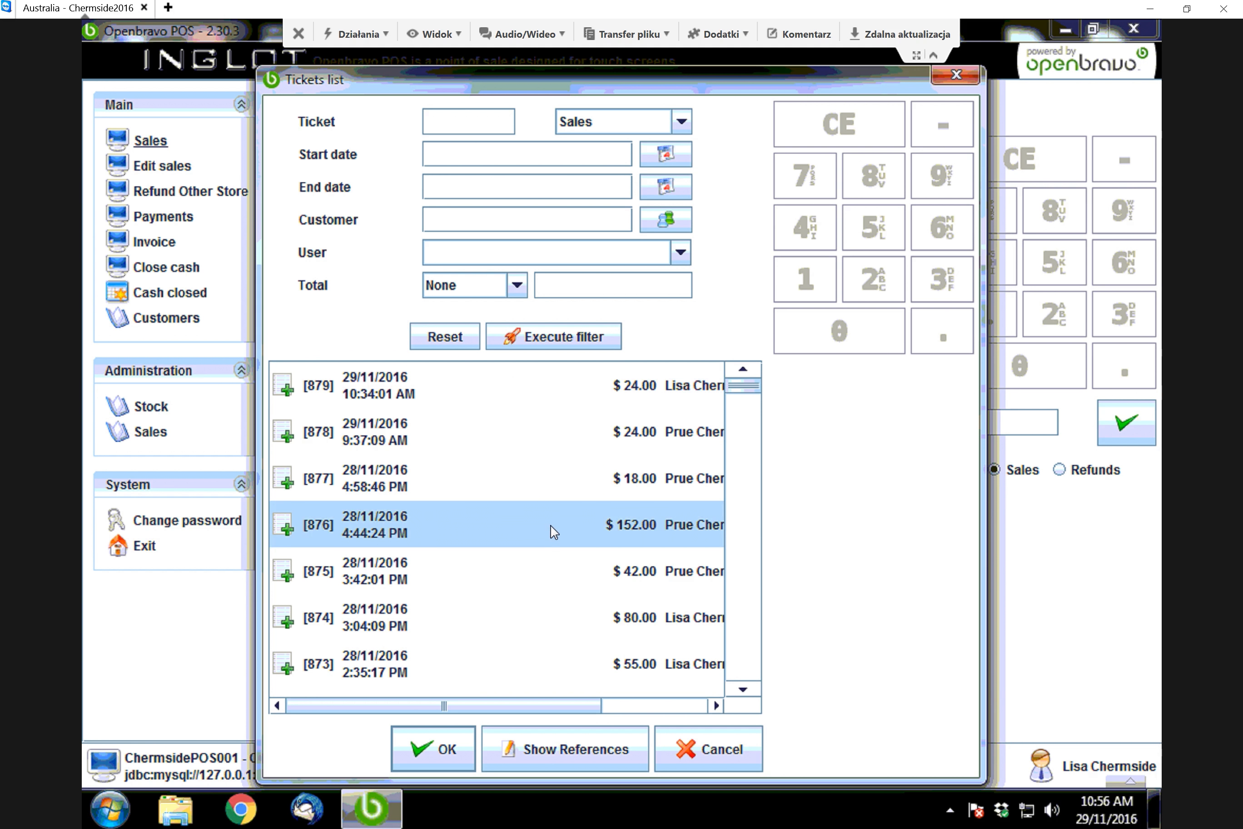
left_click(433, 760)
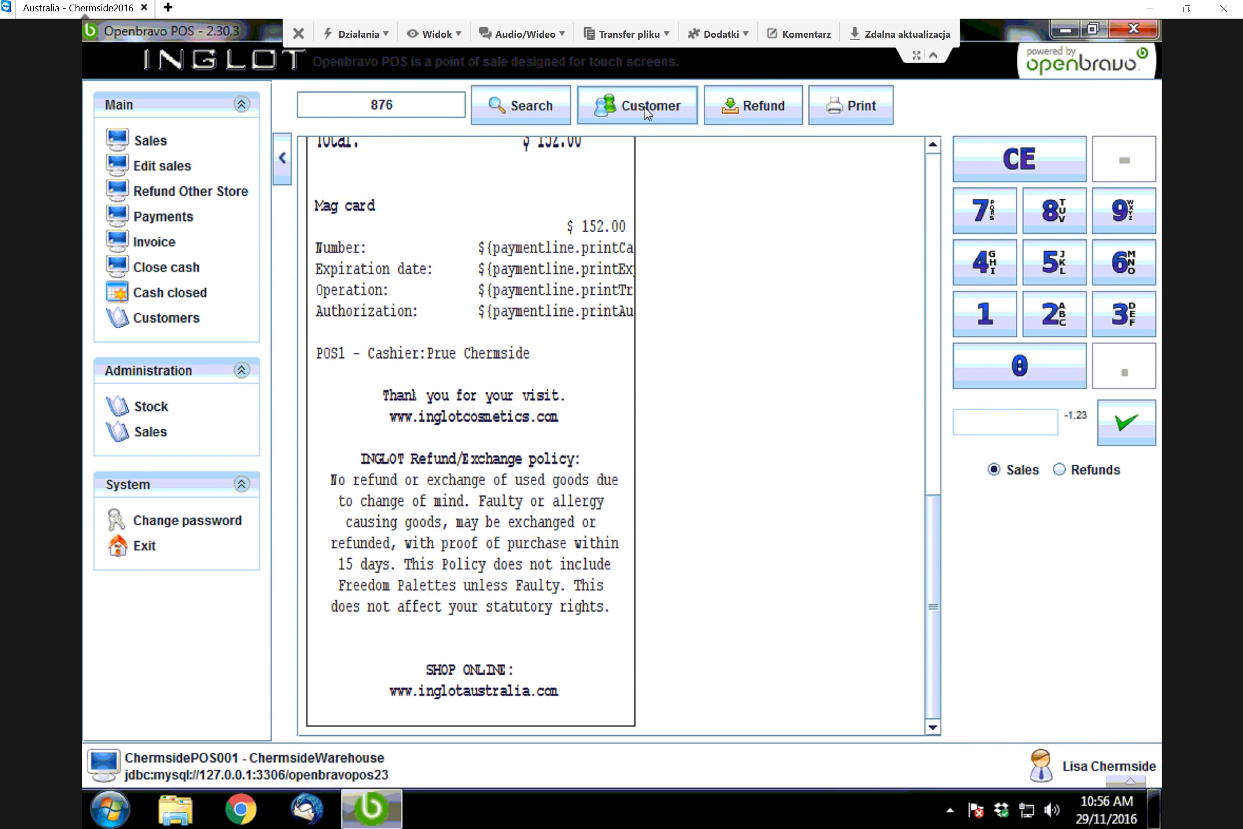
left_click_drag(940, 546, 923, 273)
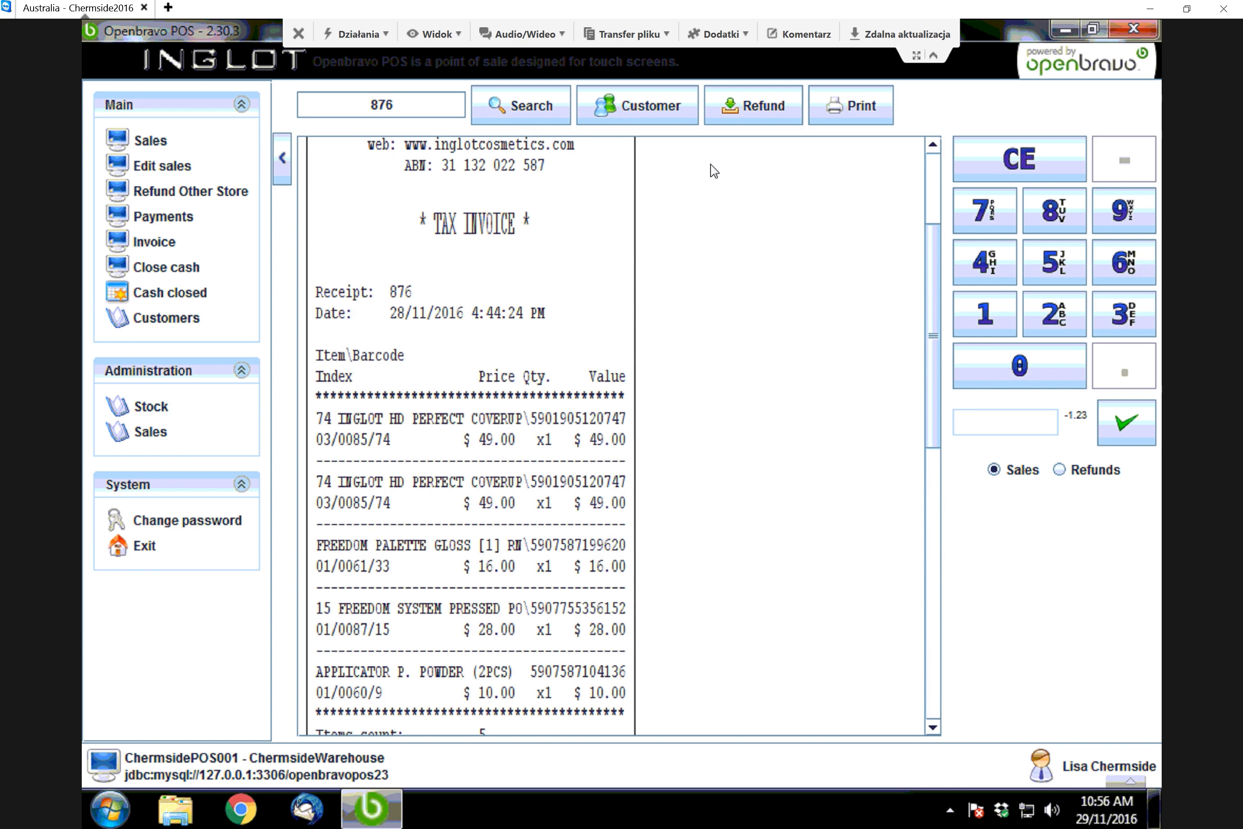
Step: Print the receipt of ticket 876, leaving its customer unassigned
left_click(629, 119)
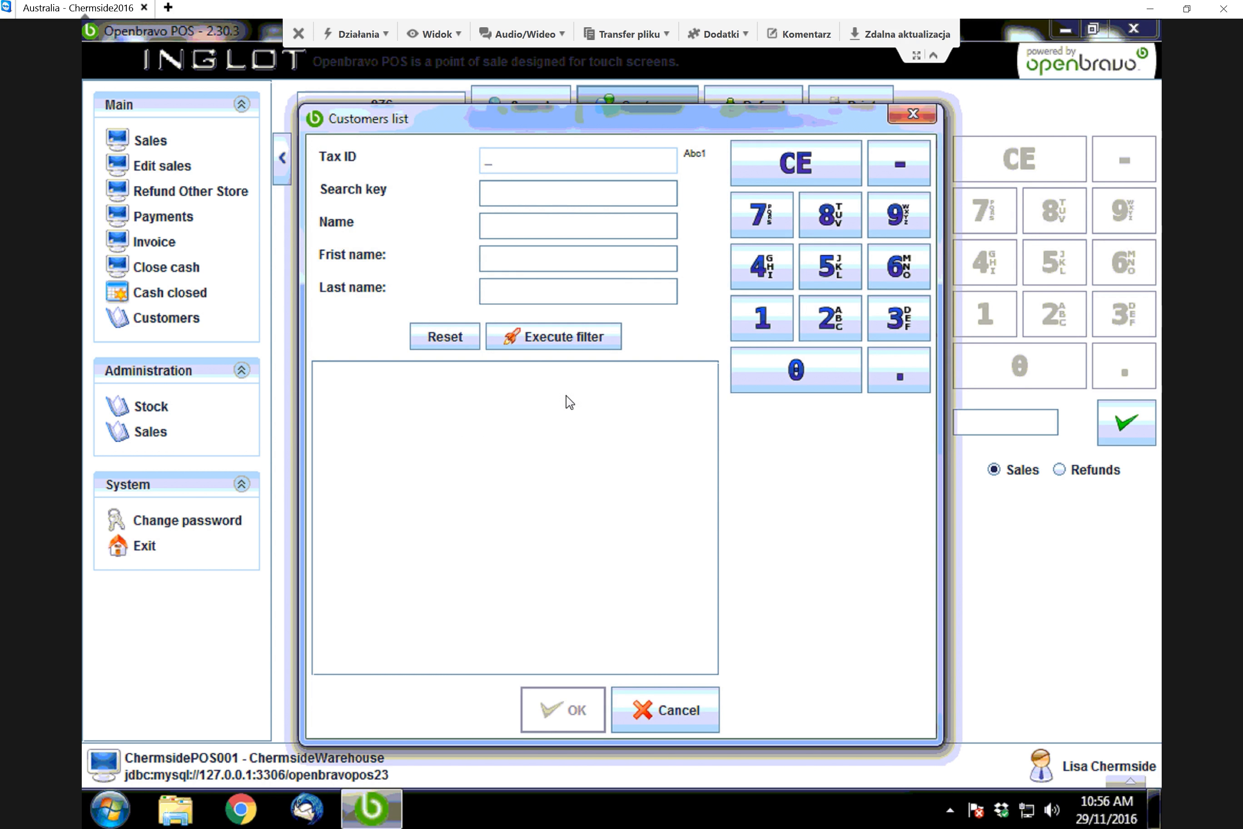
left_click(681, 729)
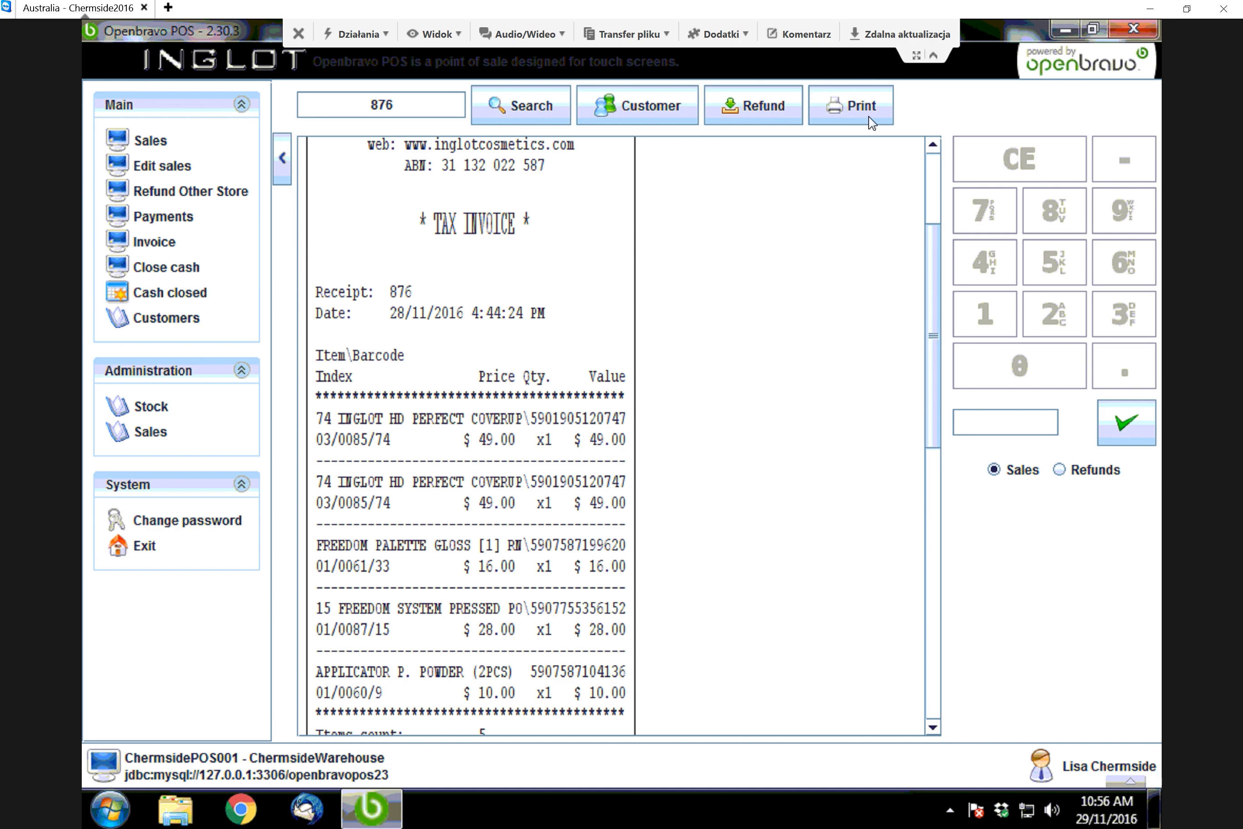
left_click(872, 102)
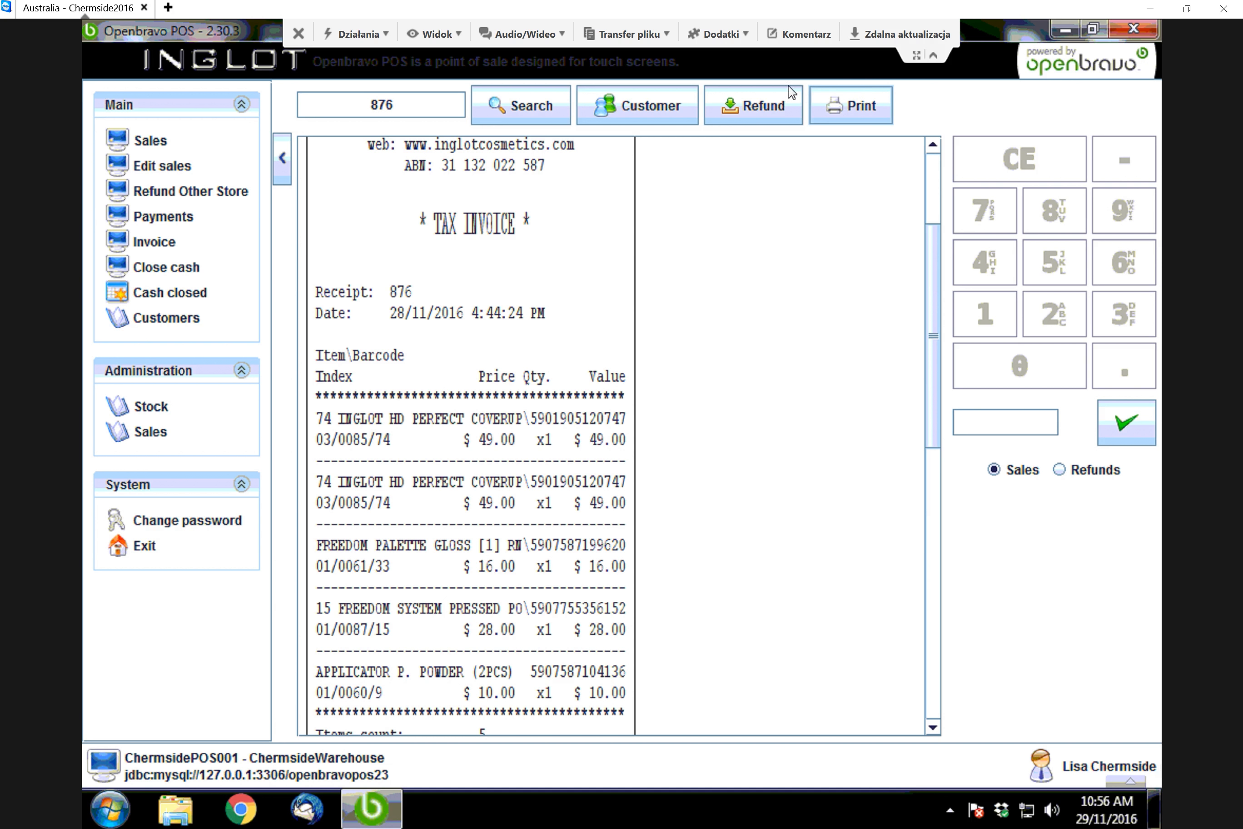
Step: Start a refund for ticket 876 and add one HD Perfect Coverup foundation, followed by all remaining items
left_click(751, 100)
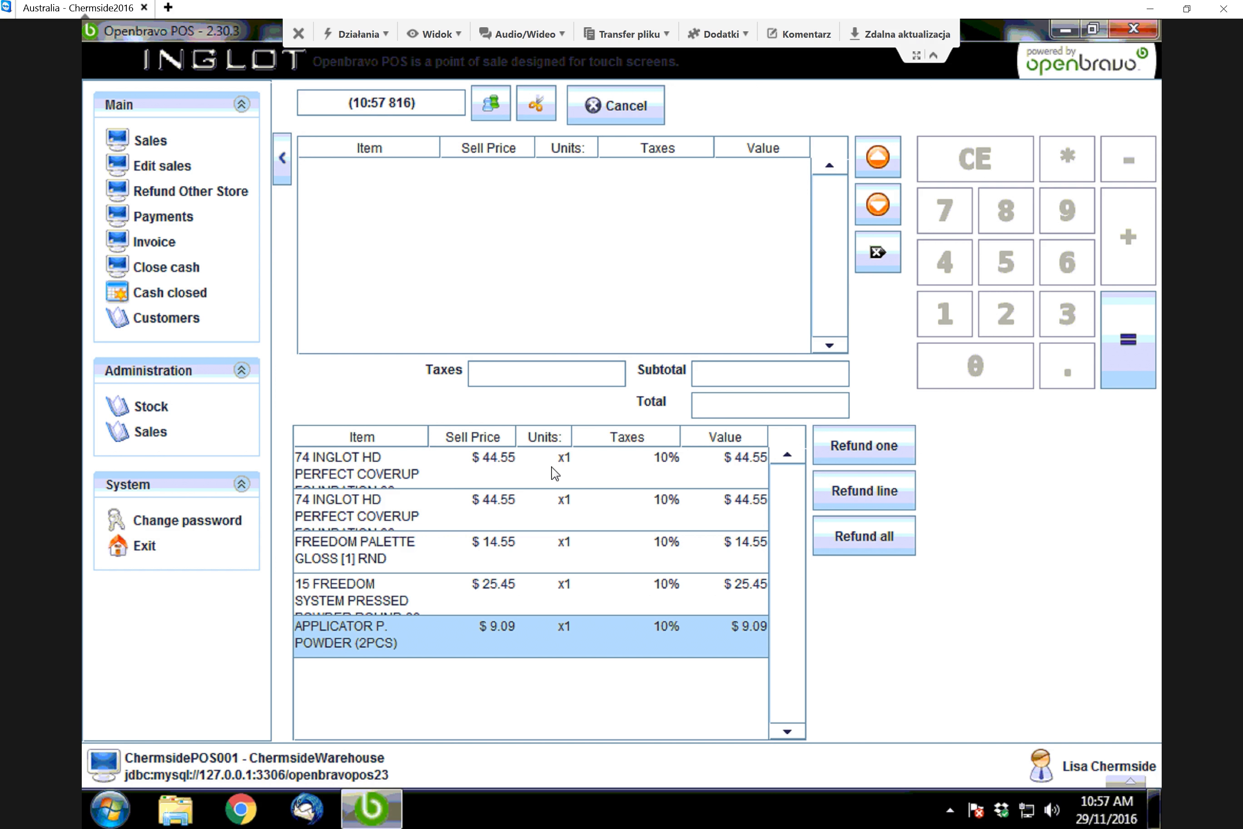
left_click(577, 465)
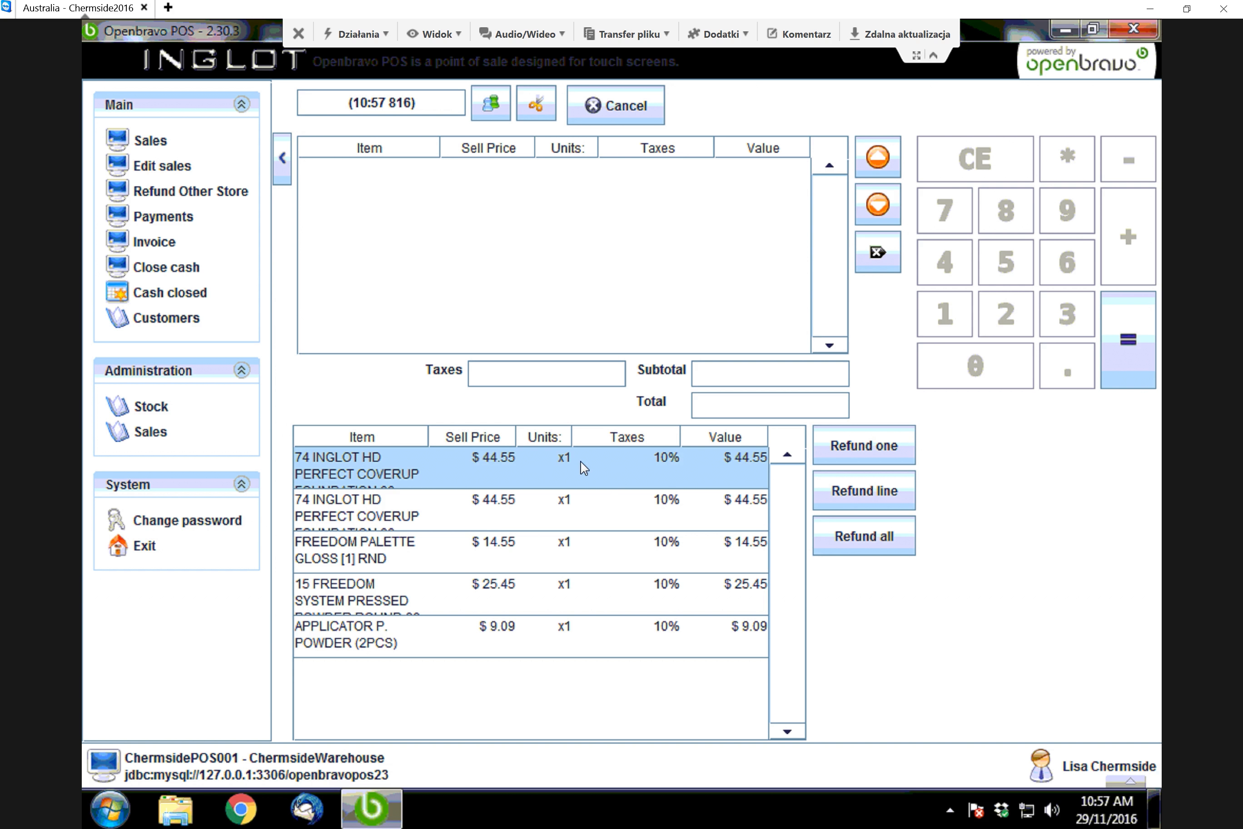
left_click(863, 457)
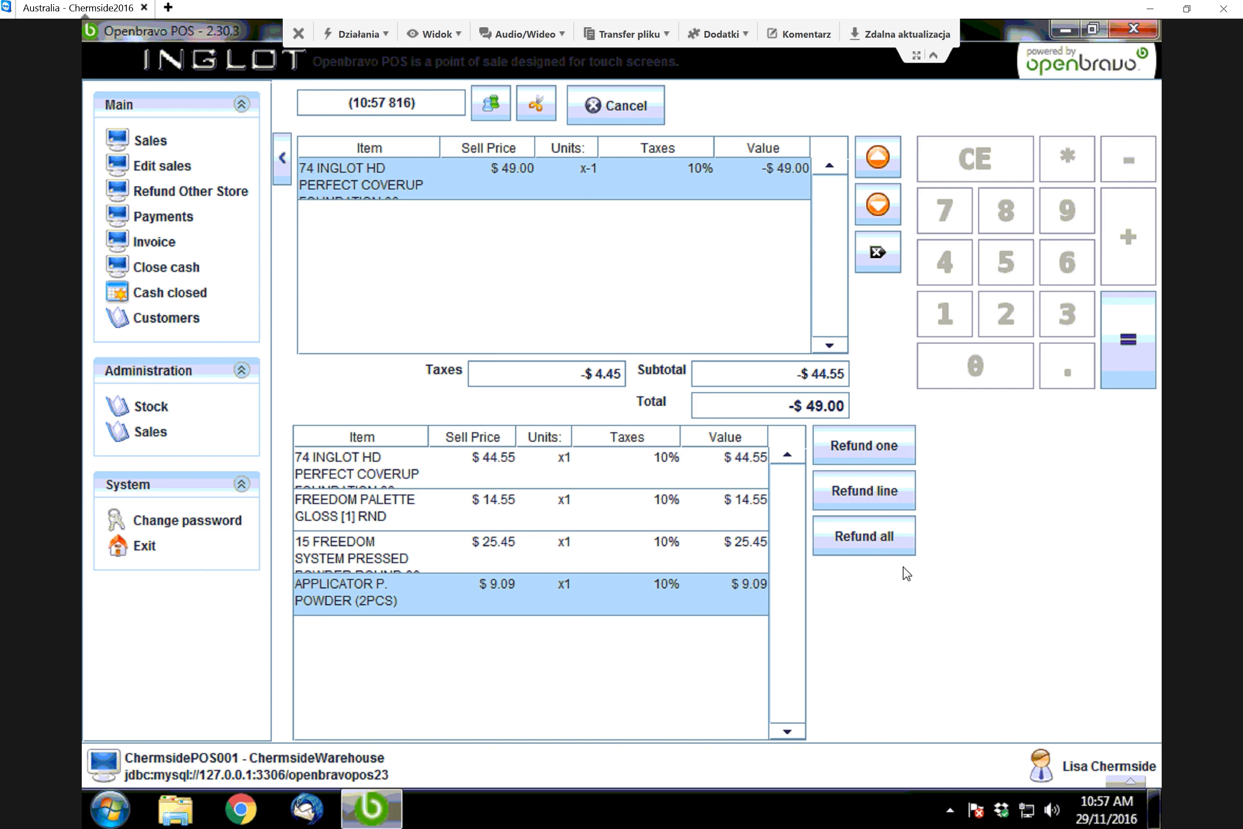
left_click(876, 544)
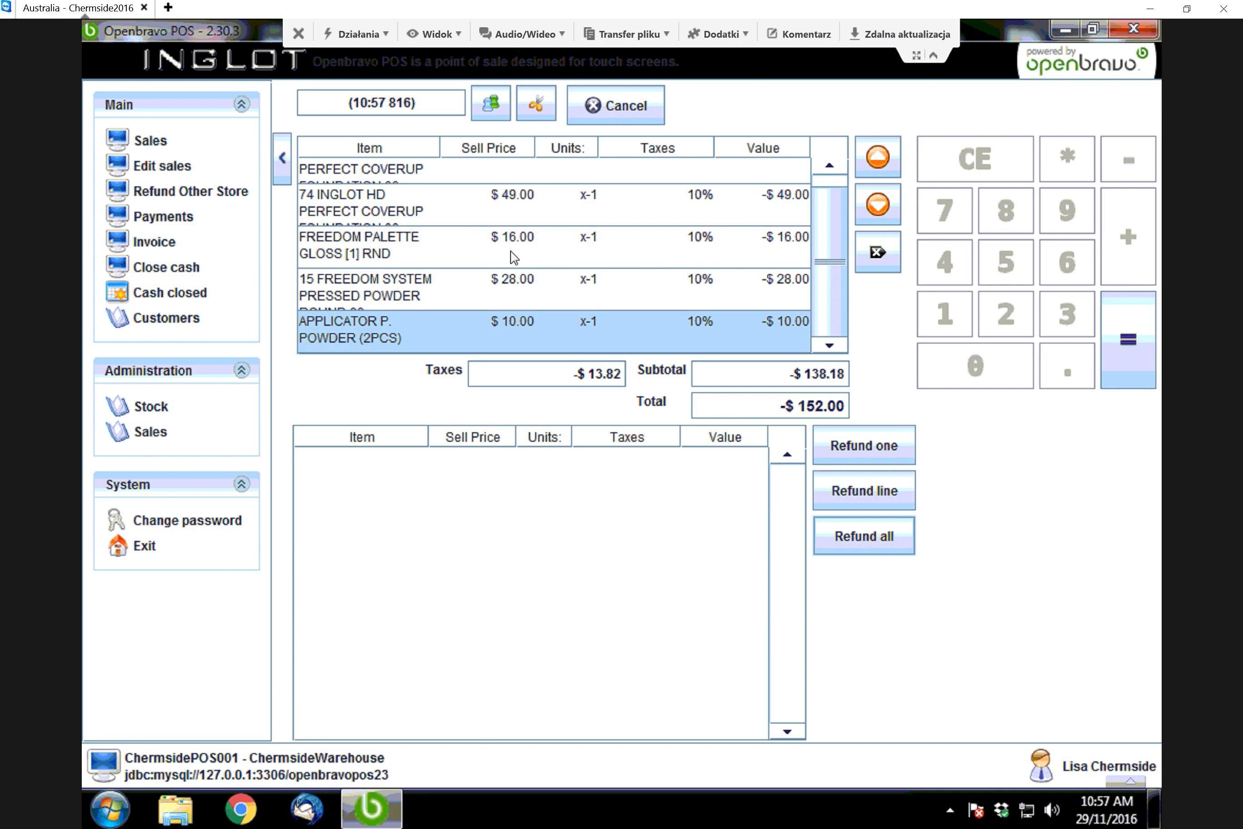
Step: Remove the Freedom Palette Gloss, Freedom System Pressed Powder and Applicator P. Powder lines from the refund
left_click(396, 241)
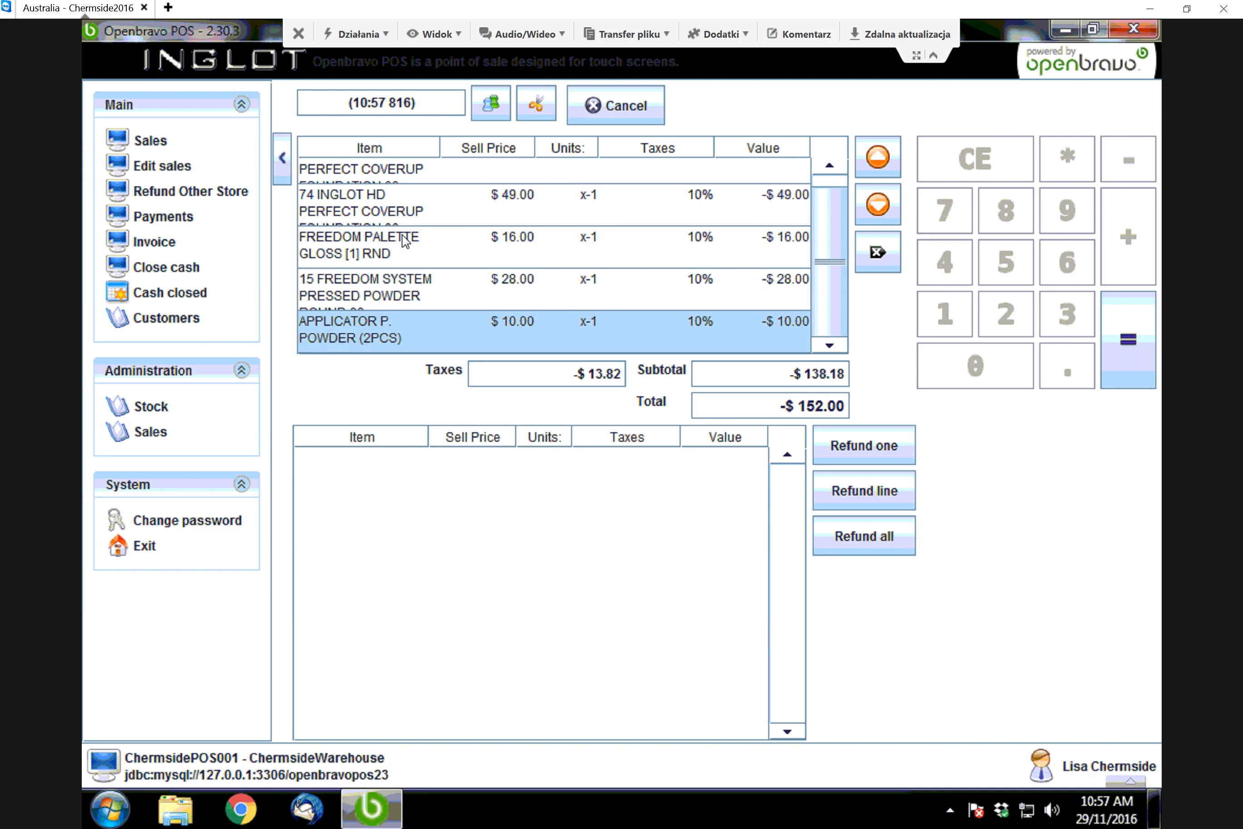
left_click(893, 261)
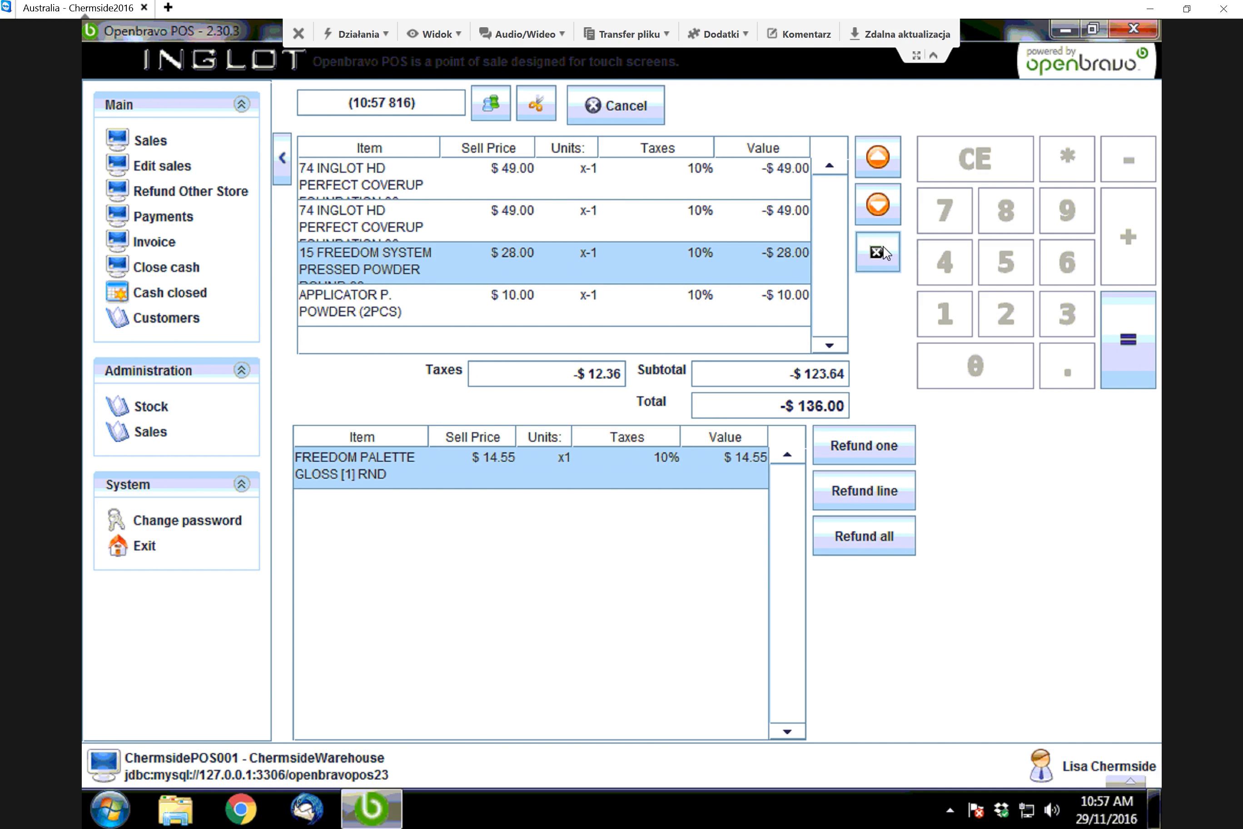
left_click(884, 252)
left_click(884, 253)
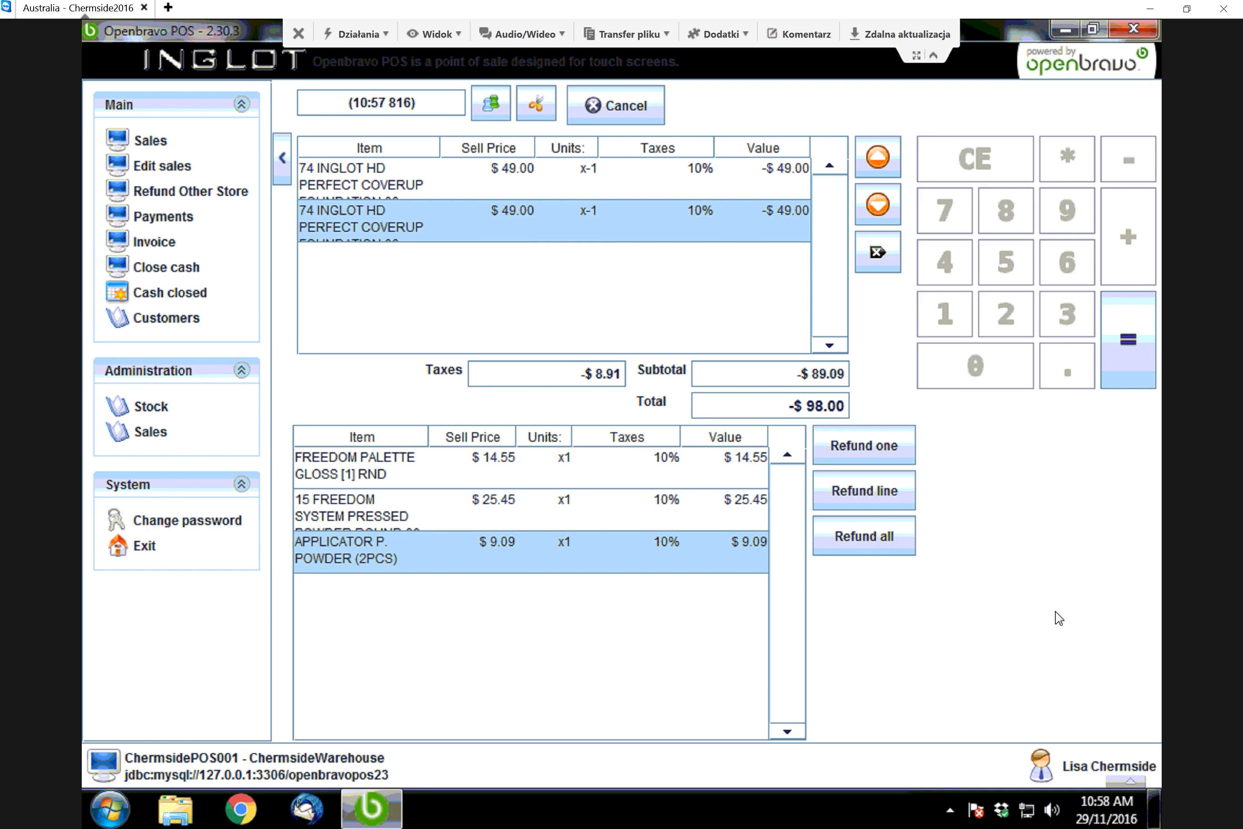
Step: Try to submit the refund of the two foundations with the reason "Wrong colour"
left_click(1129, 377)
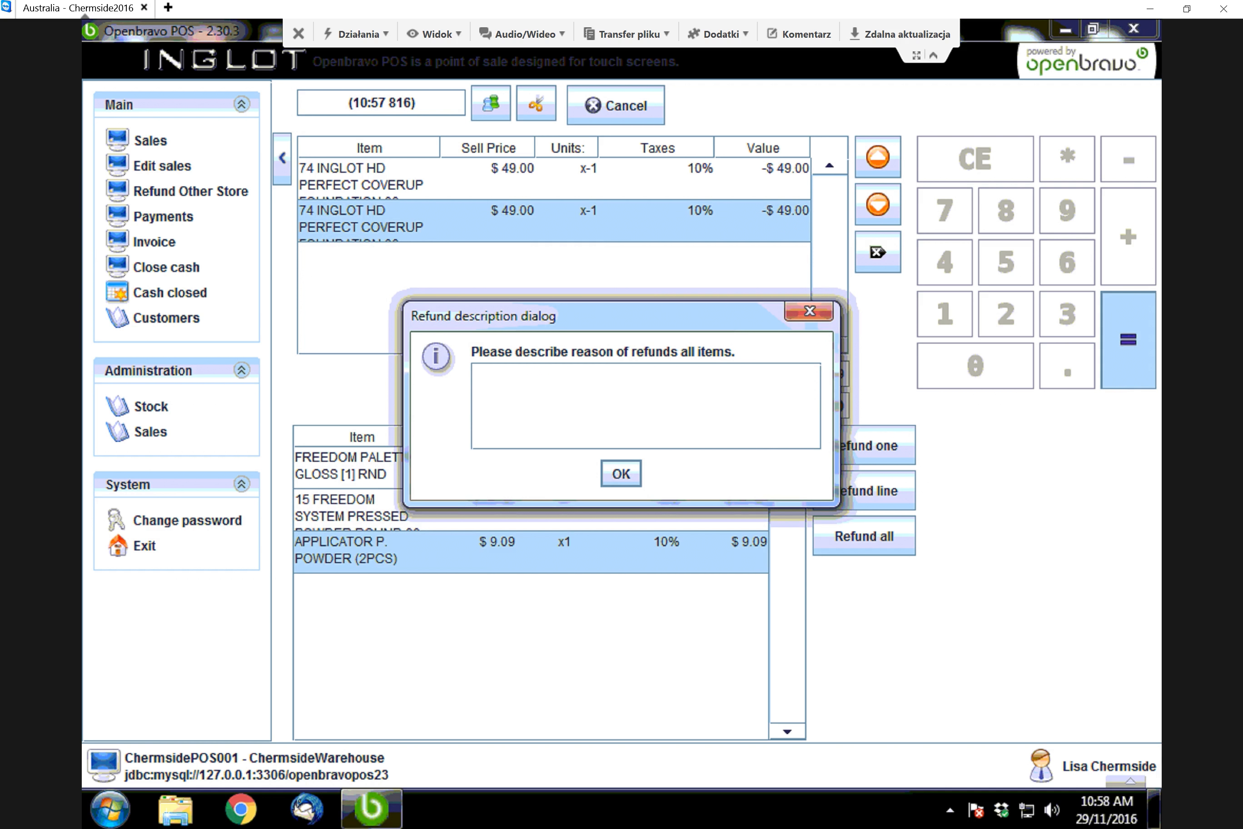
type("Wrong colour")
left_click(624, 473)
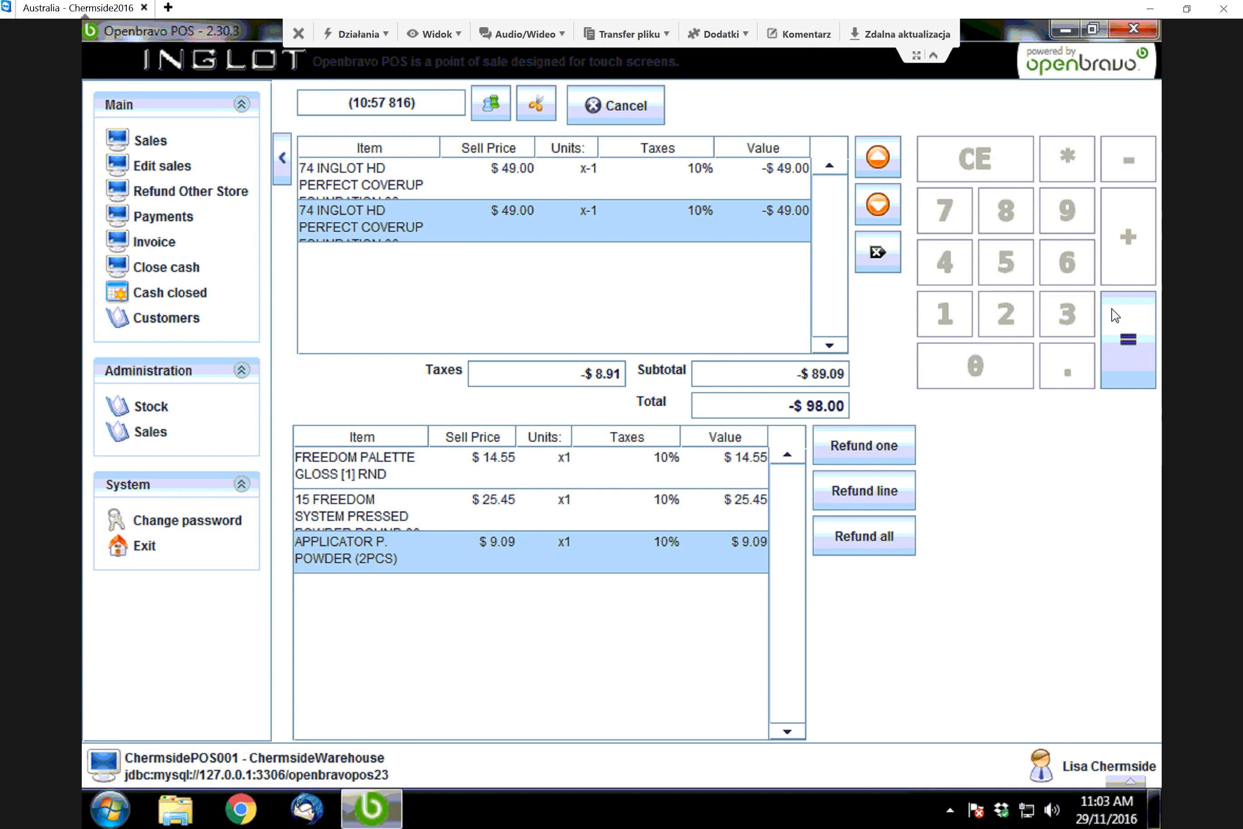
left_click(1129, 362)
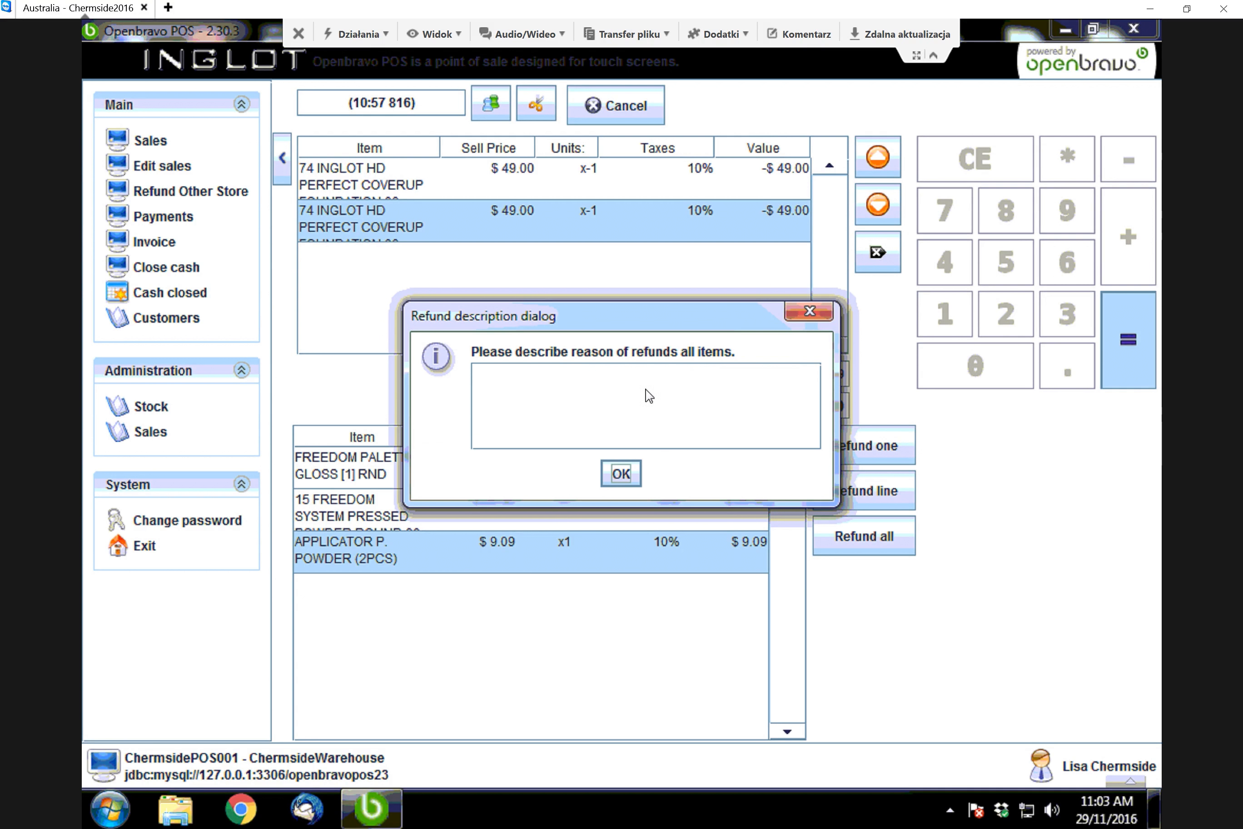
left_click(645, 405)
type("Wrong colour")
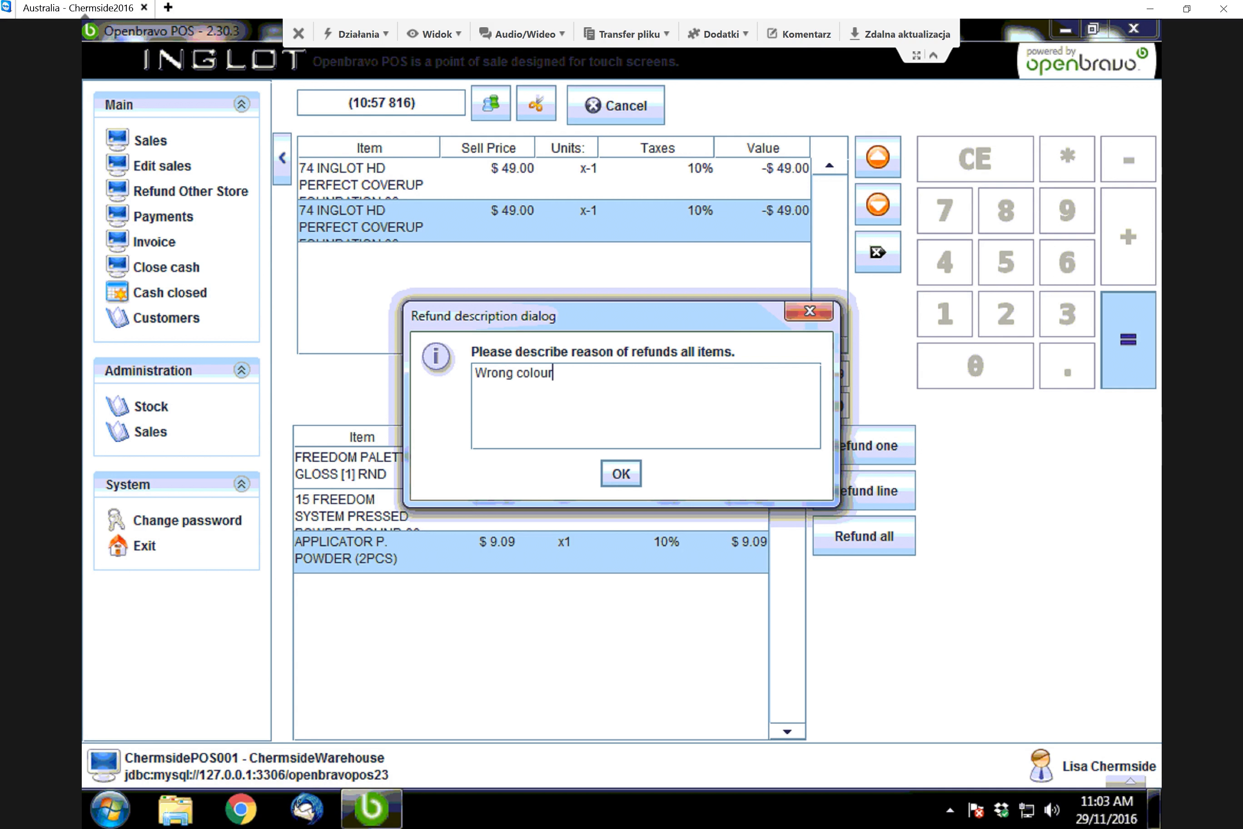
left_click(621, 473)
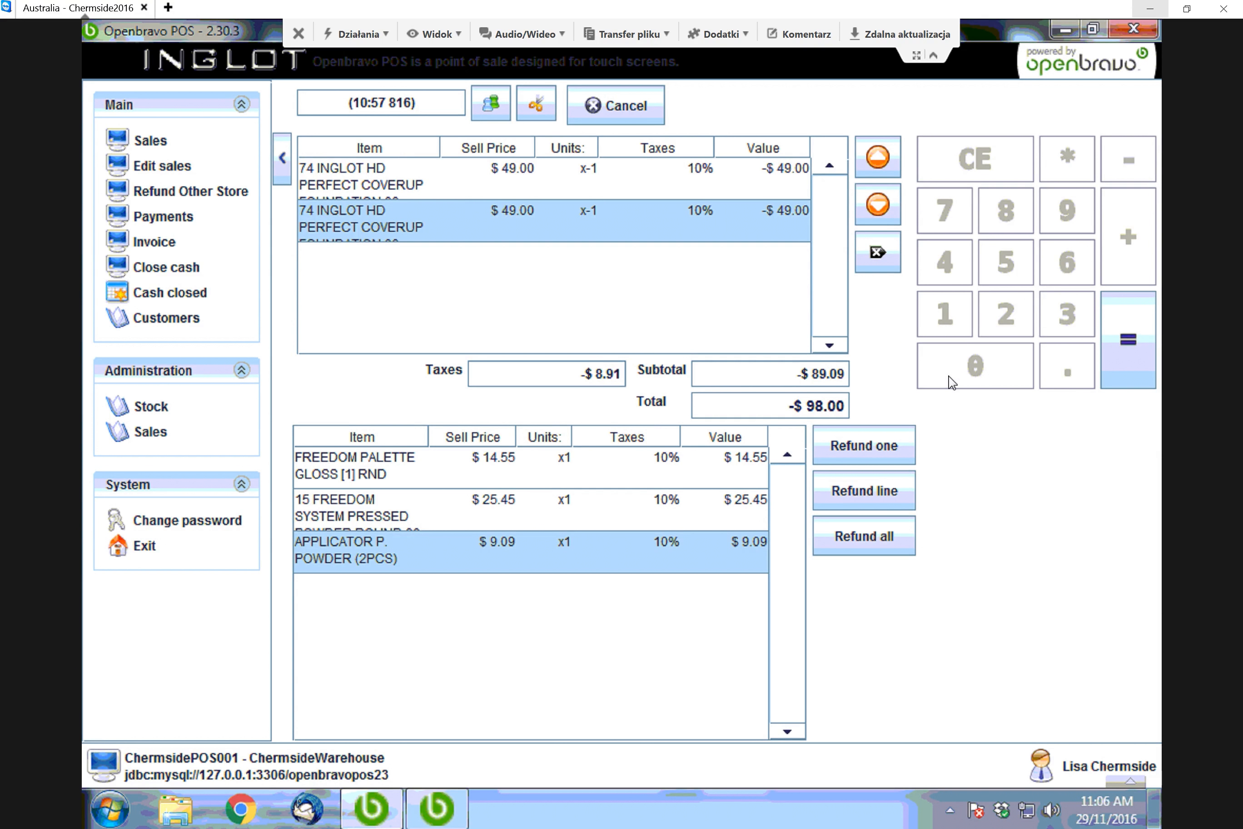
Step: Submit the refund with the reason "Wrong colour" and select Card as the refund payment method
left_click(1128, 376)
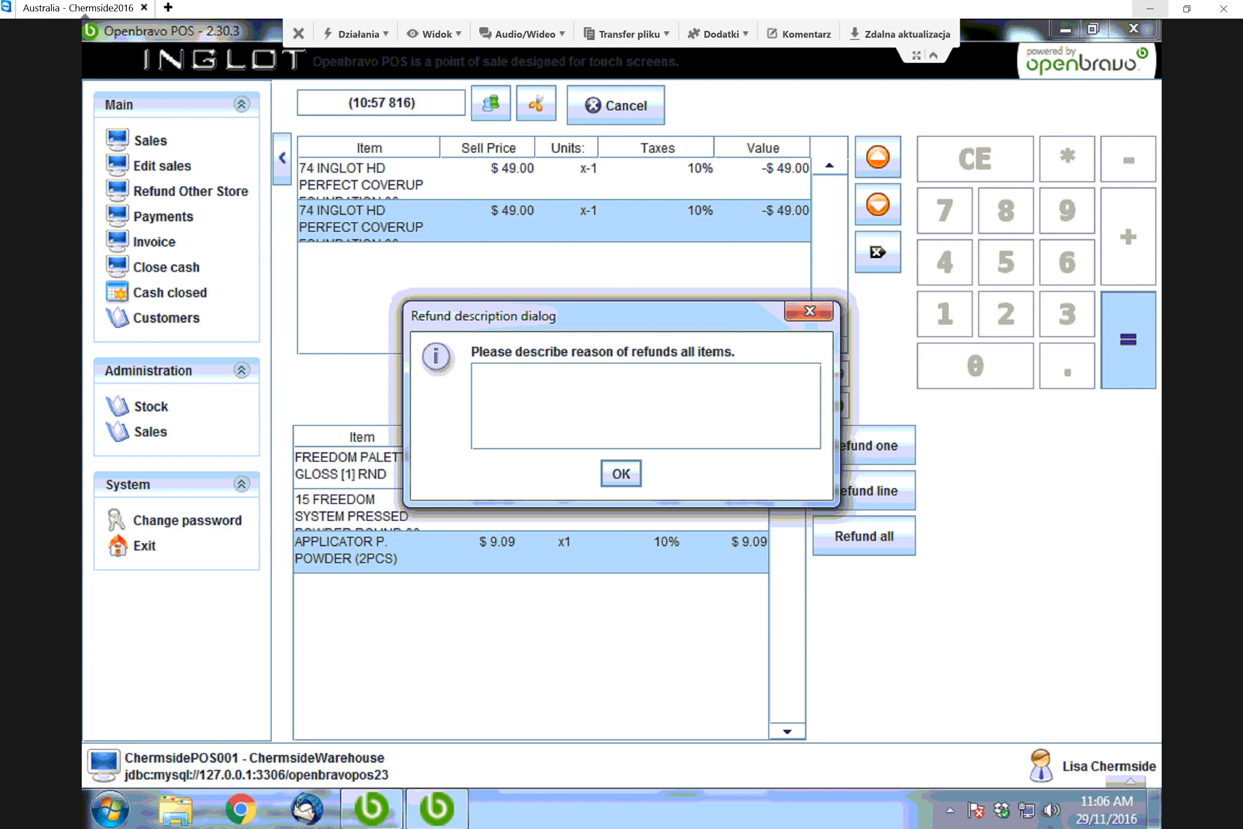
type("Wrong colour")
left_click(621, 474)
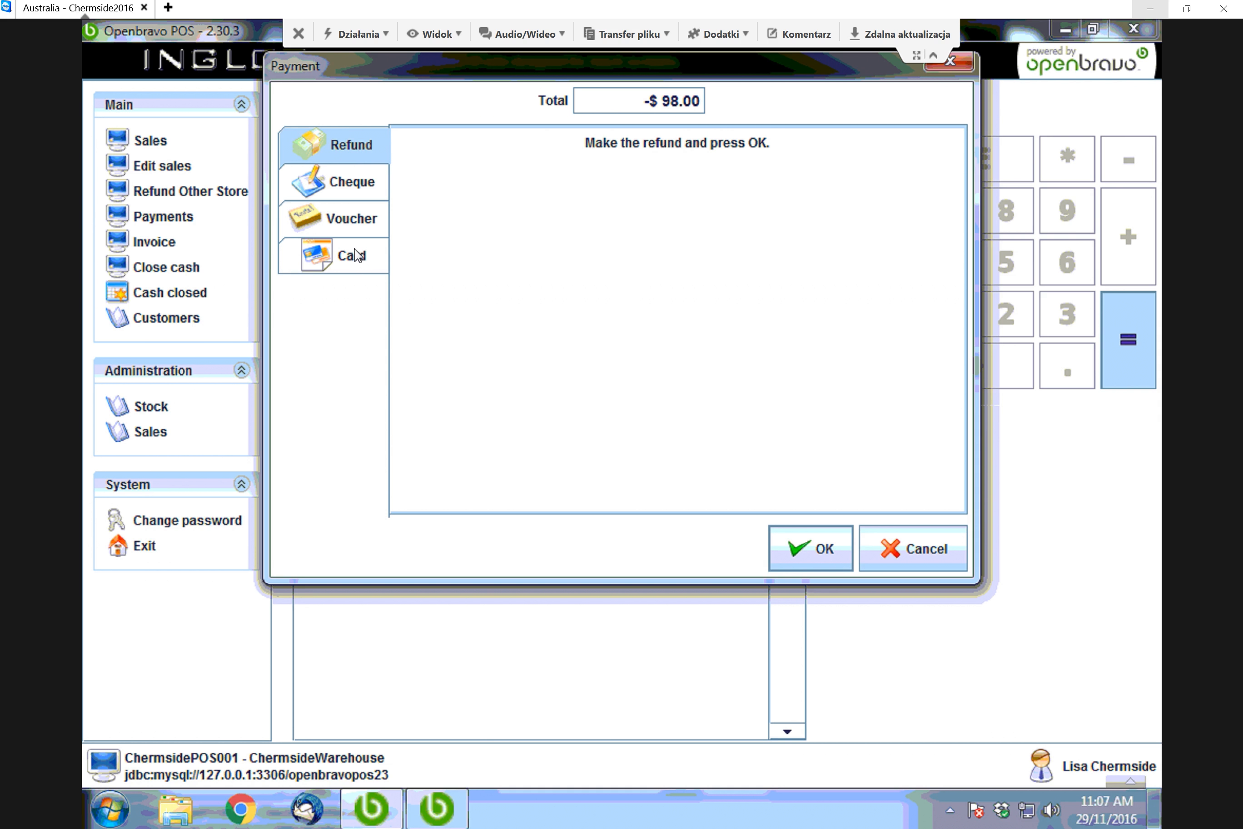
left_click(323, 256)
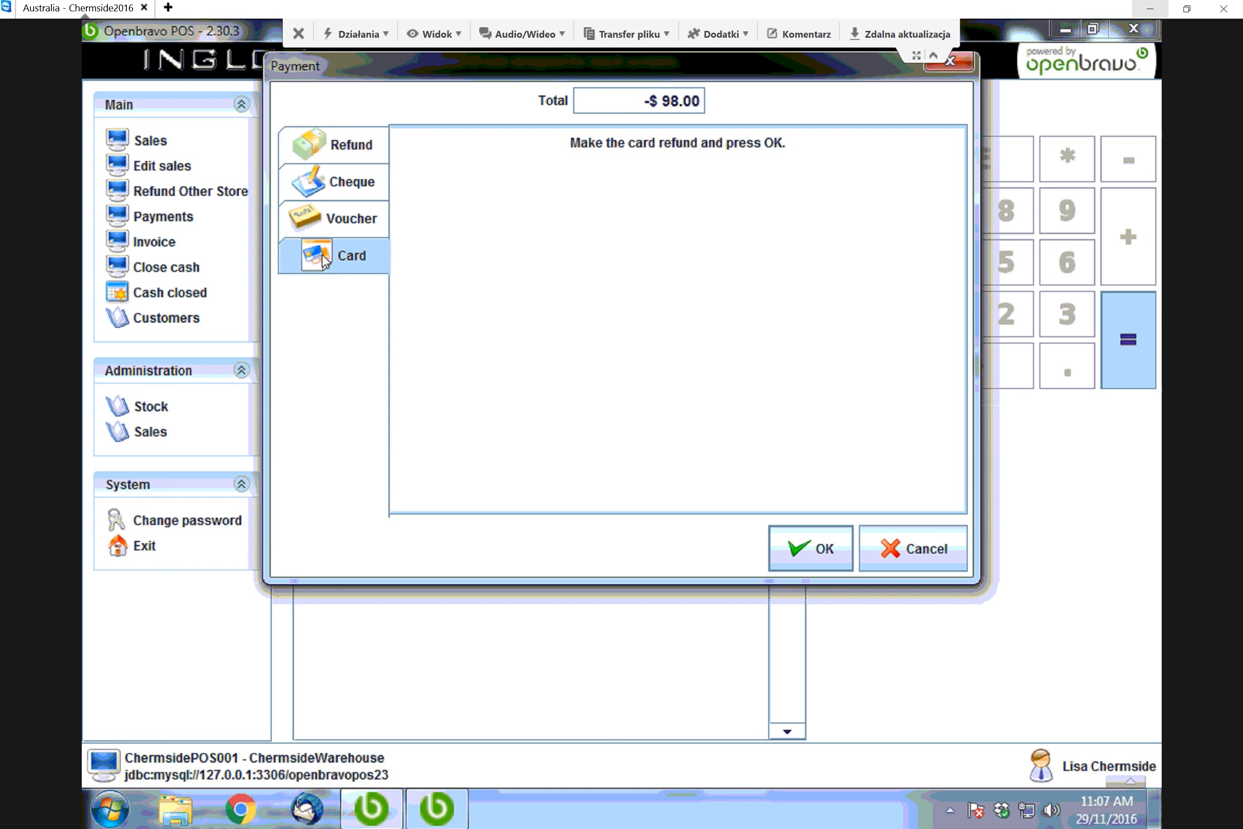